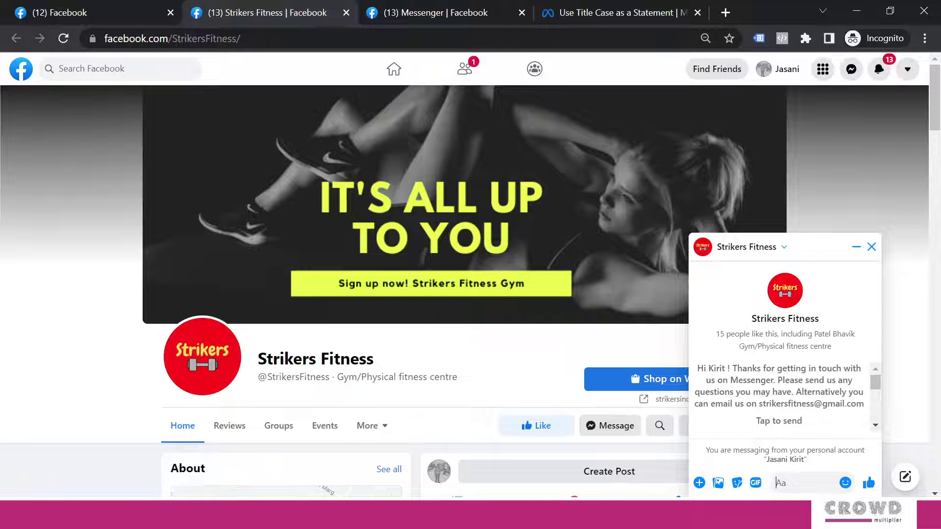
# - Send the suggested question "Where are you located?" to Strikers Fitness in the chat window
pyautogui.click(776, 483)
pyautogui.moveTo(878, 384)
pyautogui.mouseDown()
pyautogui.moveTo(878, 423)
pyautogui.moveTo(874, 389)
pyautogui.mouseUp()
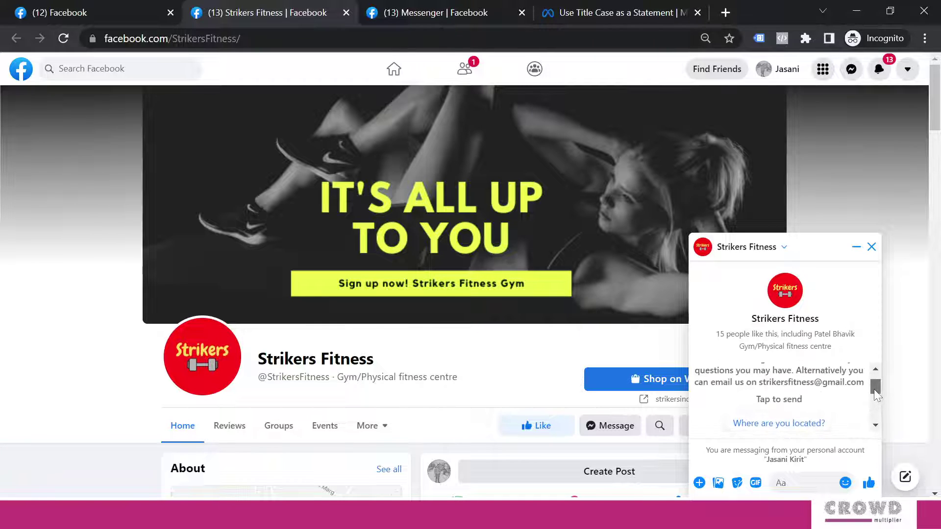
pyautogui.click(767, 424)
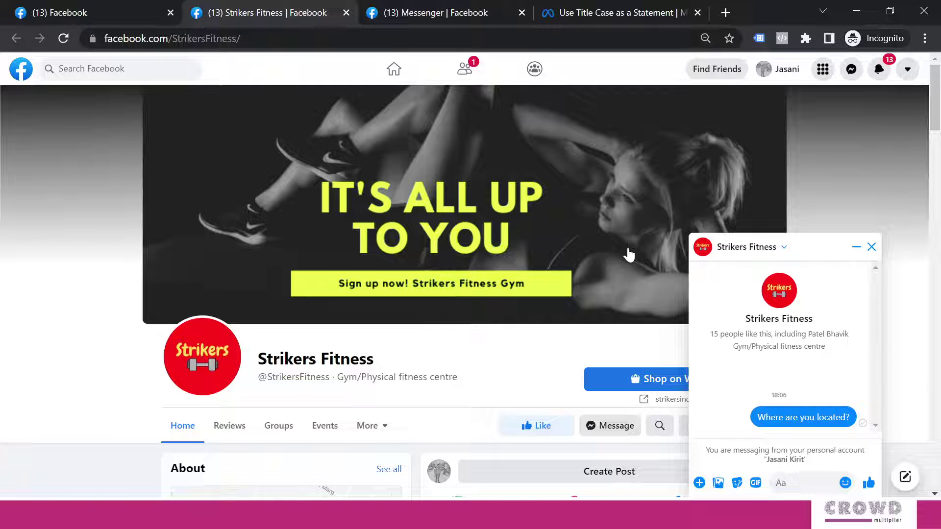
# - View the Strikers Fitness conversation on the full Messenger page, and close the chat window back on the business Page
pyautogui.click(455, 16)
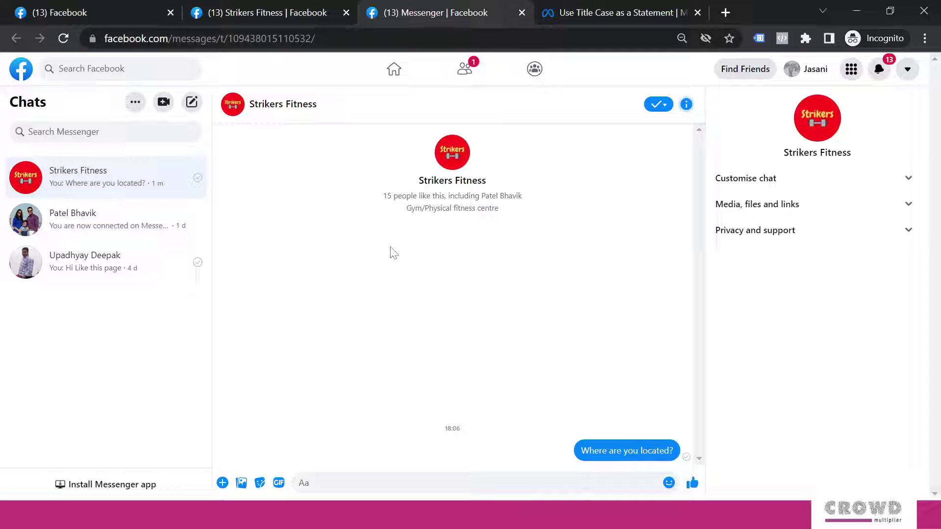
pyautogui.click(267, 13)
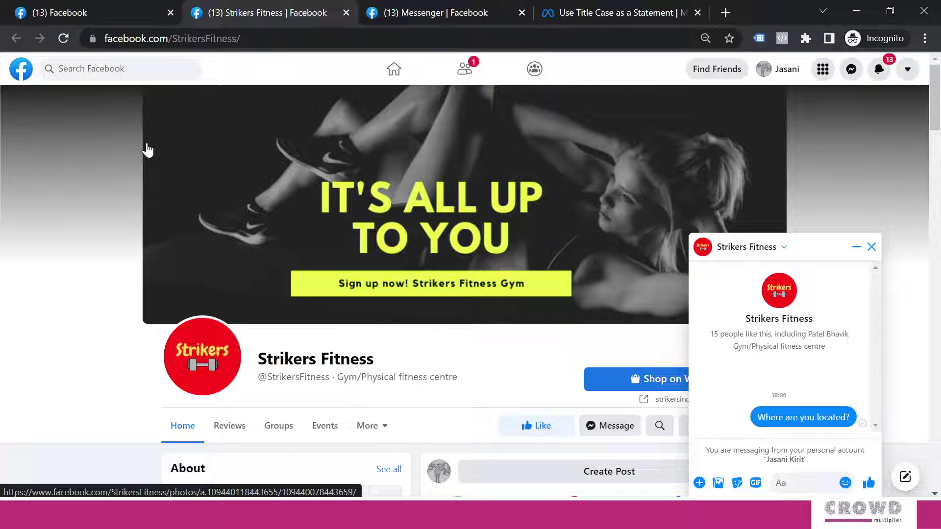
pyautogui.click(870, 246)
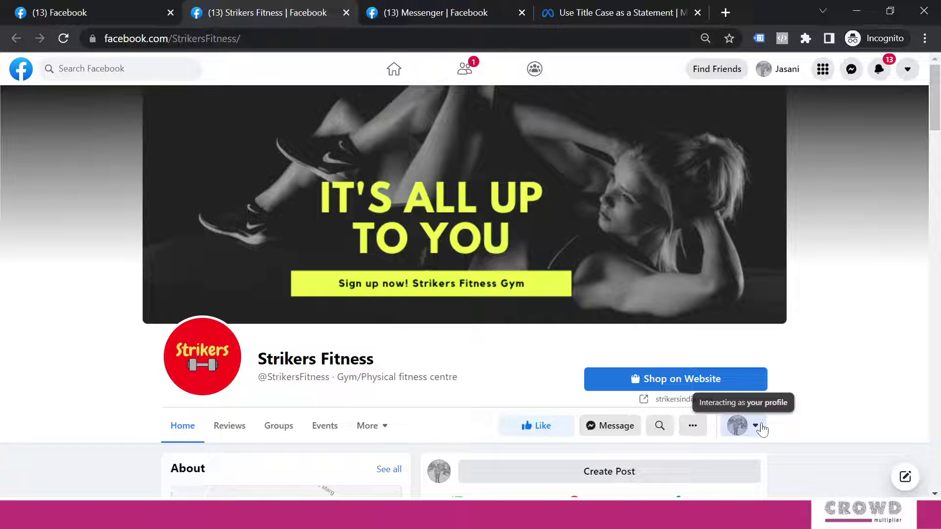
pyautogui.click(761, 426)
pyautogui.click(634, 359)
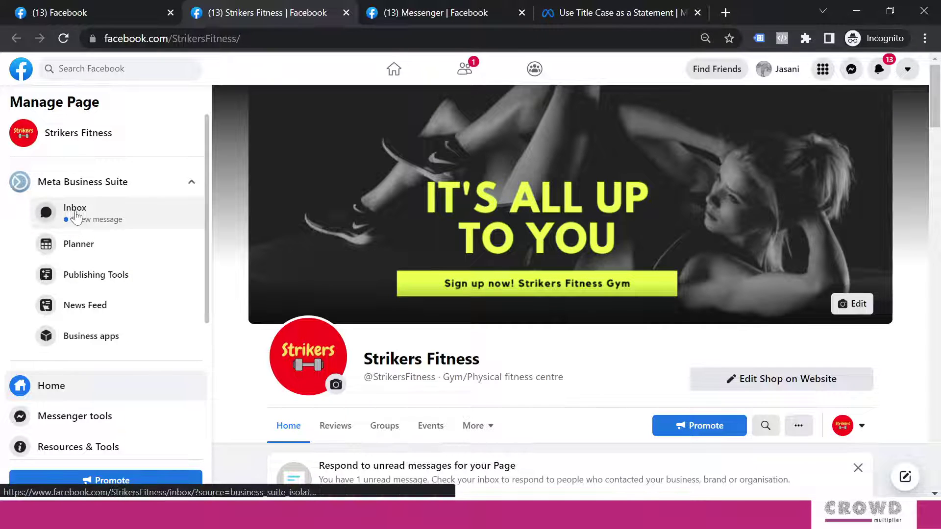
pyautogui.click(76, 215)
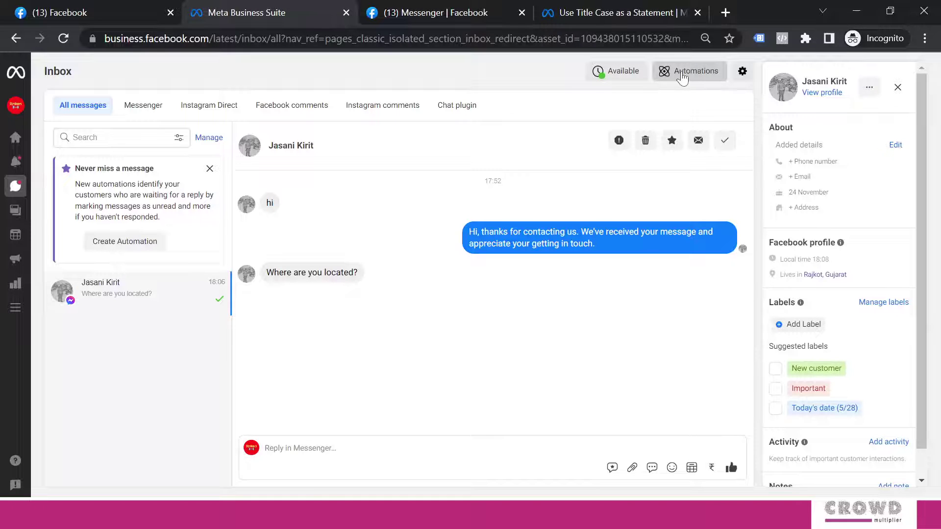
pyautogui.click(683, 78)
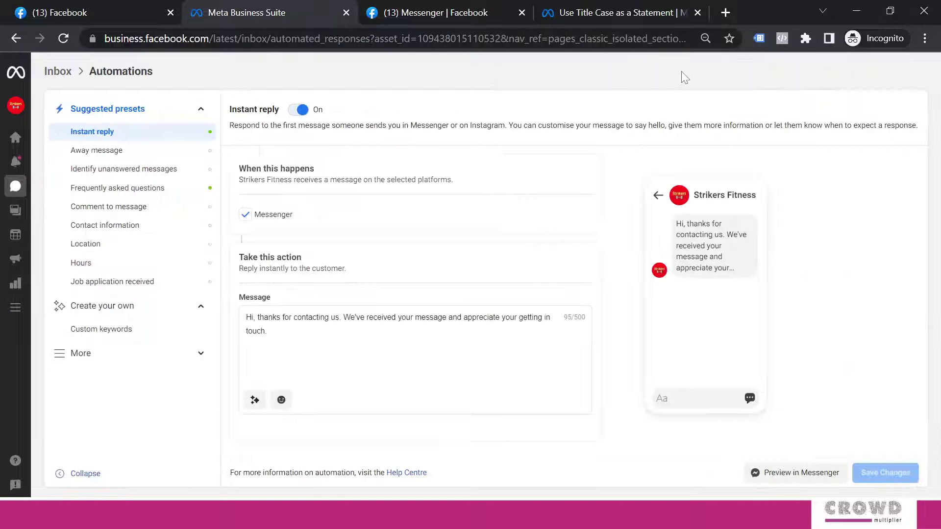
pyautogui.click(115, 196)
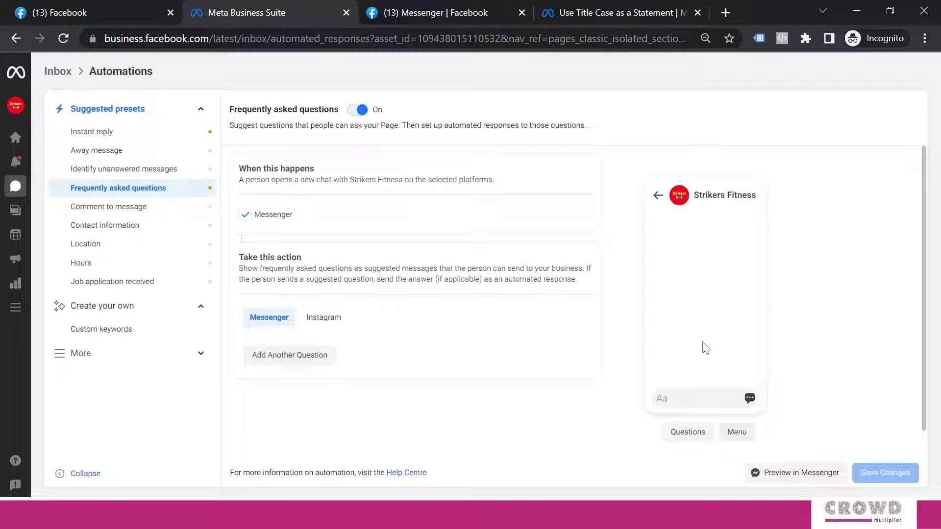
# - Add a first Messenger question to the automation reading "Can you share the address?"
pyautogui.click(306, 363)
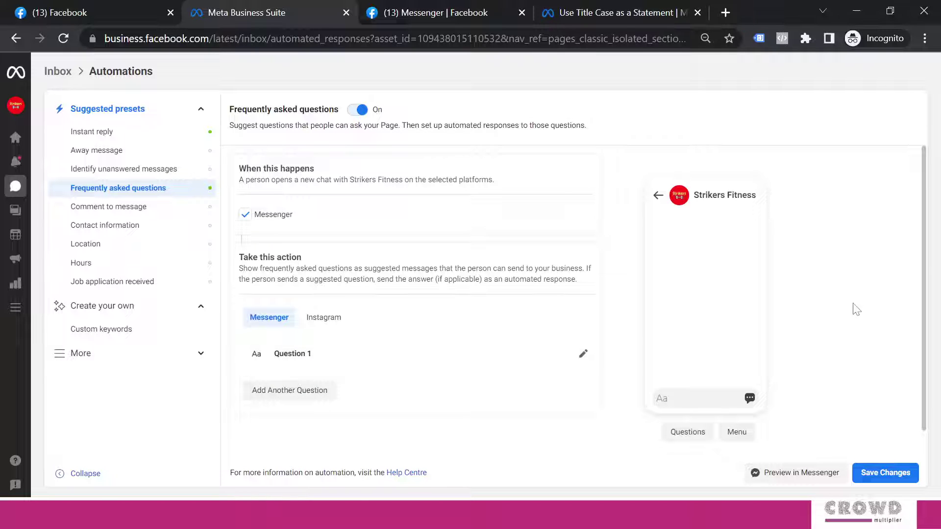
pyautogui.moveTo(920, 280); pyautogui.dragTo(920, 311)
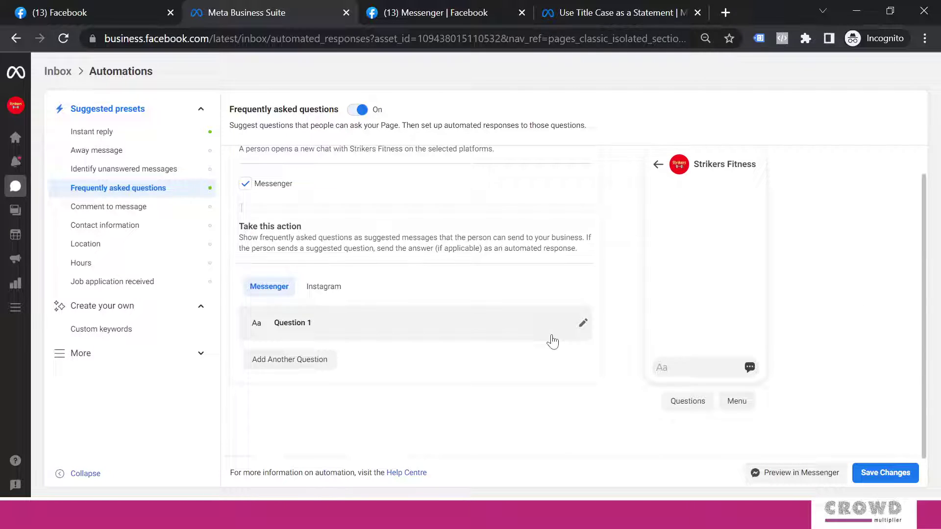
pyautogui.click(584, 324)
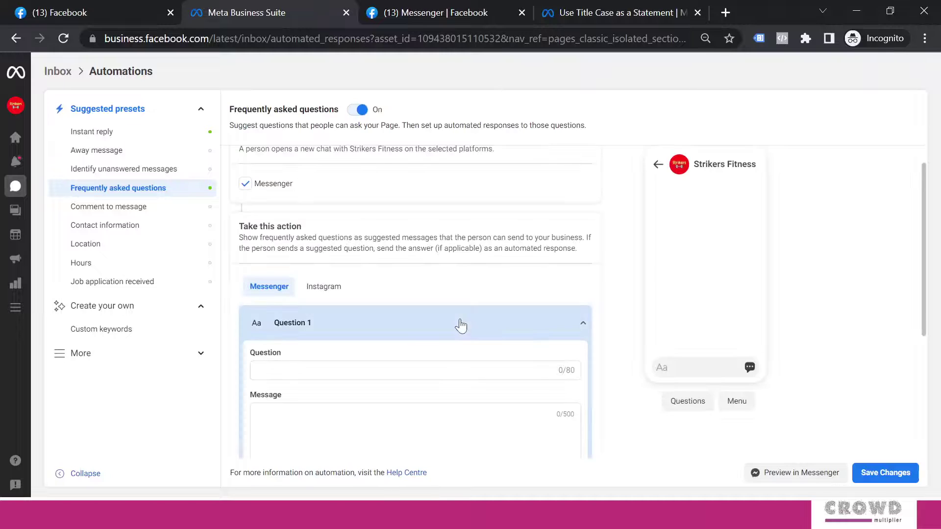
pyautogui.write('Can you share the address?')
# - Fill in the first question's reply with the business address, ending in a full stop, and the call-for-help sentence with phone number on a new line
pyautogui.click(259, 416)
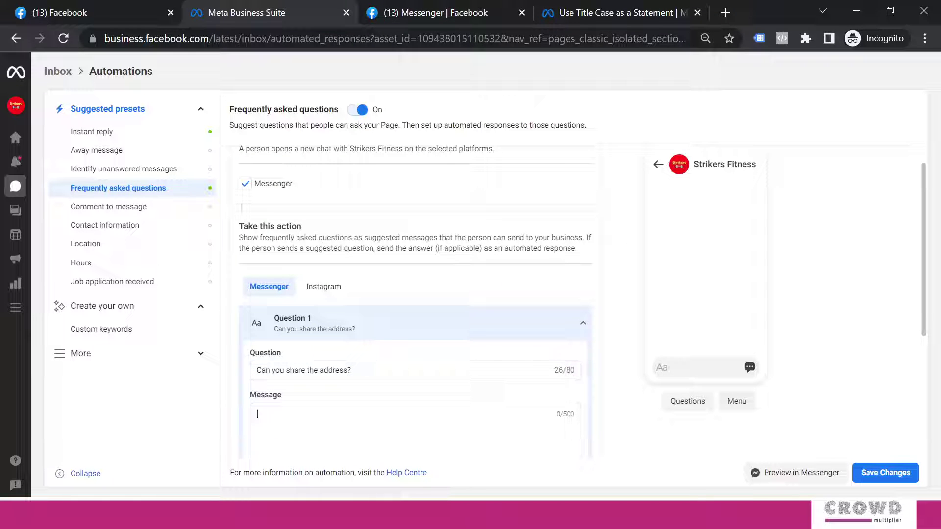
pyautogui.hotkey('ctrl', 'v')
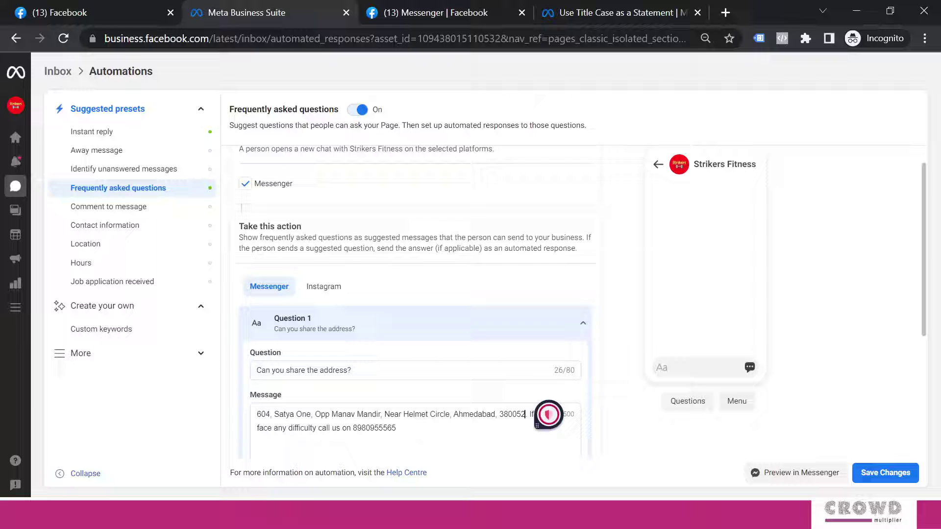
pyautogui.click(525, 414)
pyautogui.write('.')
pyautogui.press('BackSpace')
pyautogui.press('Return')
pyautogui.press('BackSpace')
pyautogui.write('.')
pyautogui.press('Return')
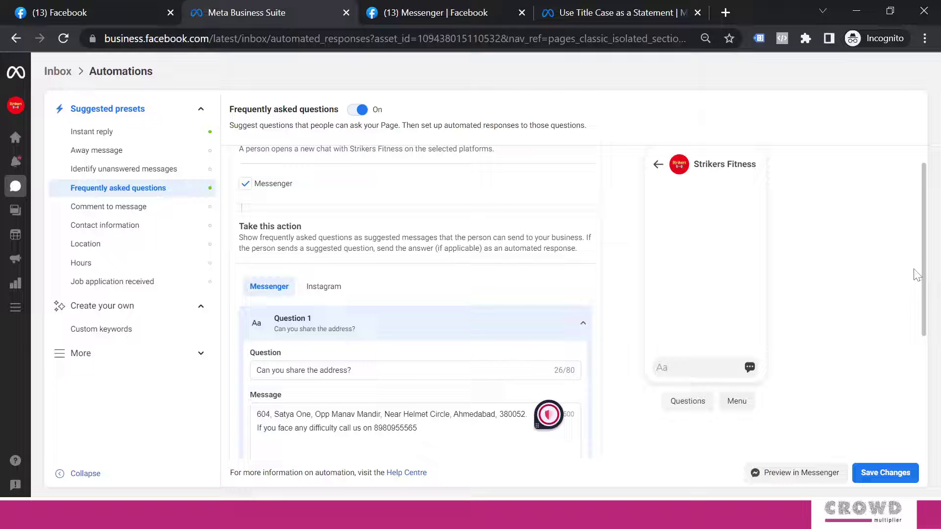
# - Turn on Add to menu for the address question and check the question in the chat preview
pyautogui.scroll(-3, 925, 319)
pyautogui.scroll(-2, 931, 344)
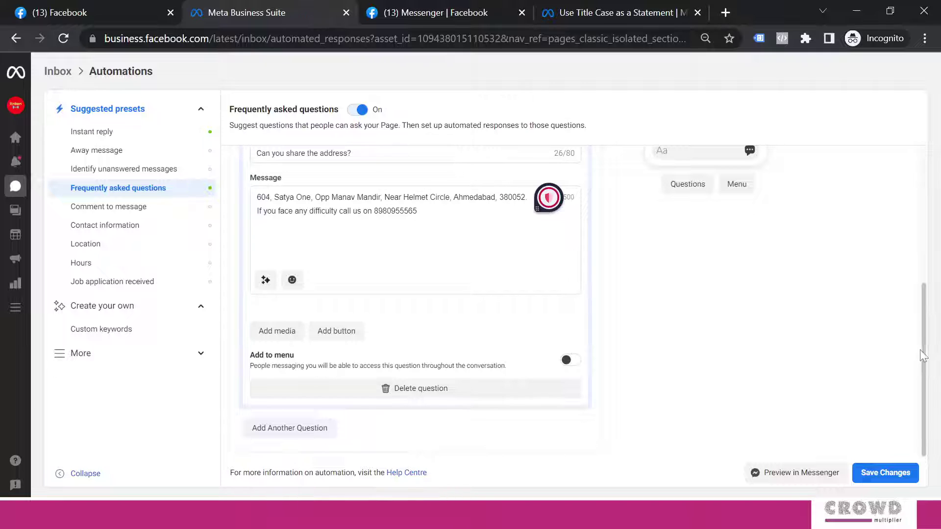
pyautogui.moveTo(922, 348); pyautogui.dragTo(922, 221)
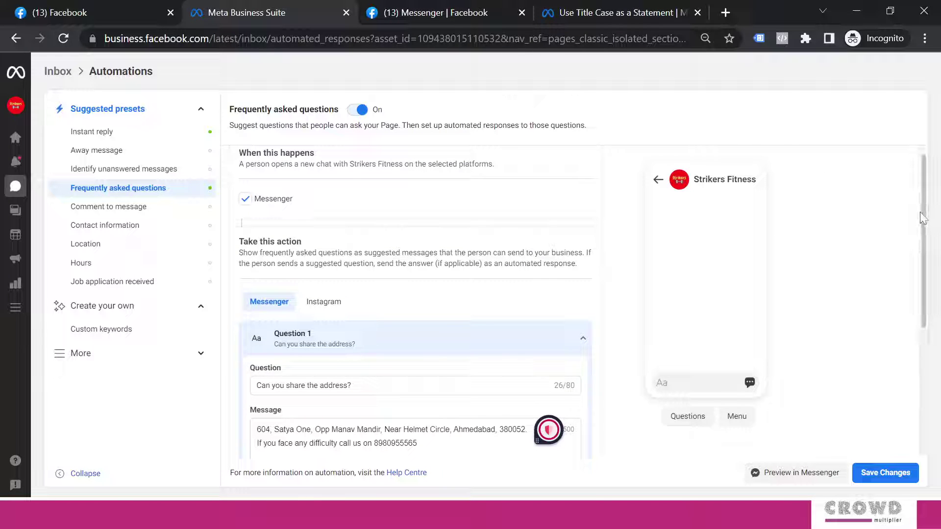
pyautogui.moveTo(923, 219); pyautogui.dragTo(936, 309)
pyautogui.scroll(-2, 936, 308)
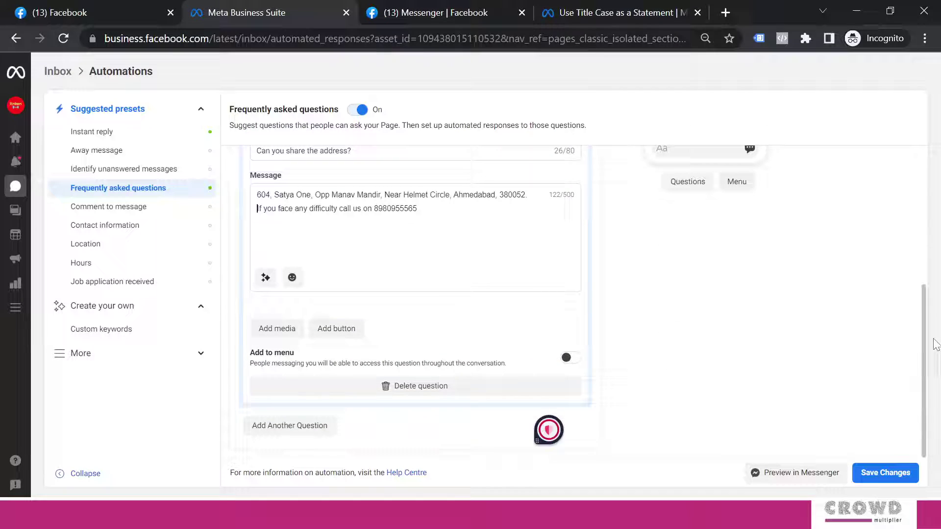
pyautogui.click(567, 359)
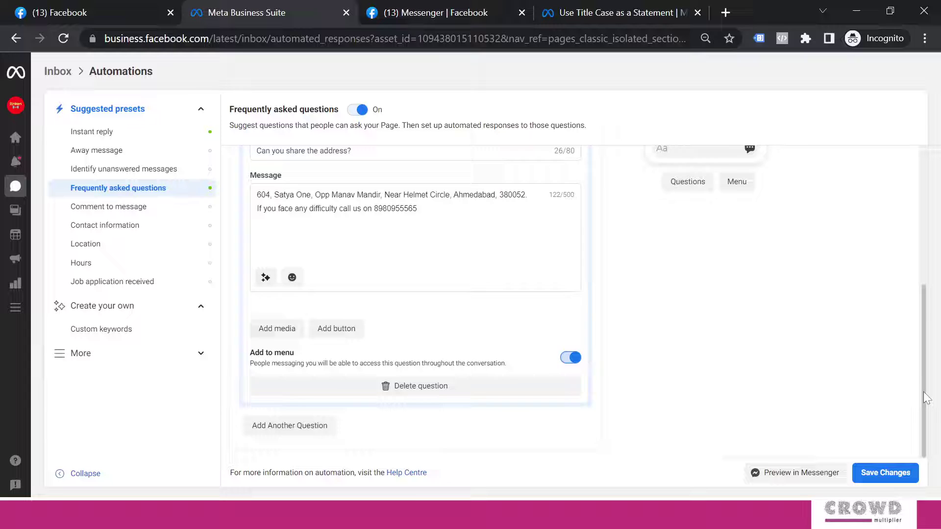
pyautogui.moveTo(925, 397); pyautogui.dragTo(923, 282)
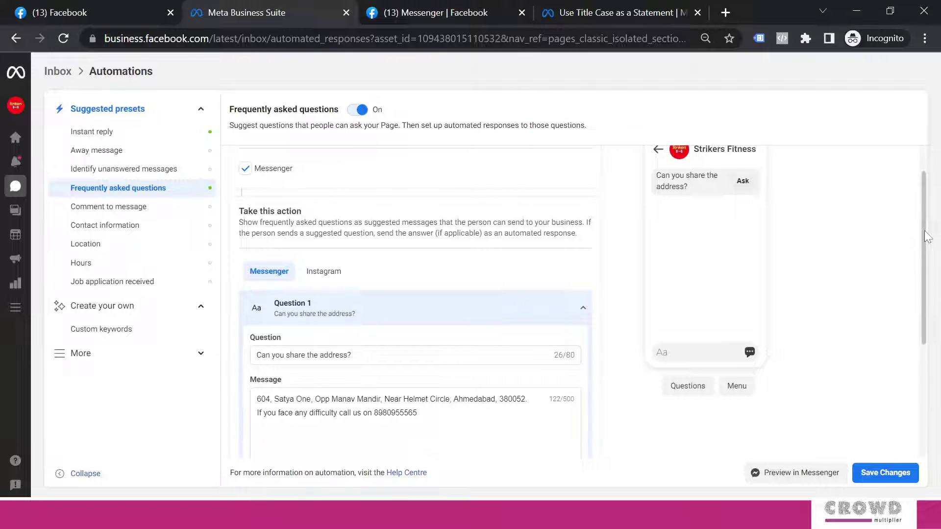
# - Add a second question reading "Can I see the interior of fitness centre?"
pyautogui.moveTo(933, 237); pyautogui.dragTo(938, 360)
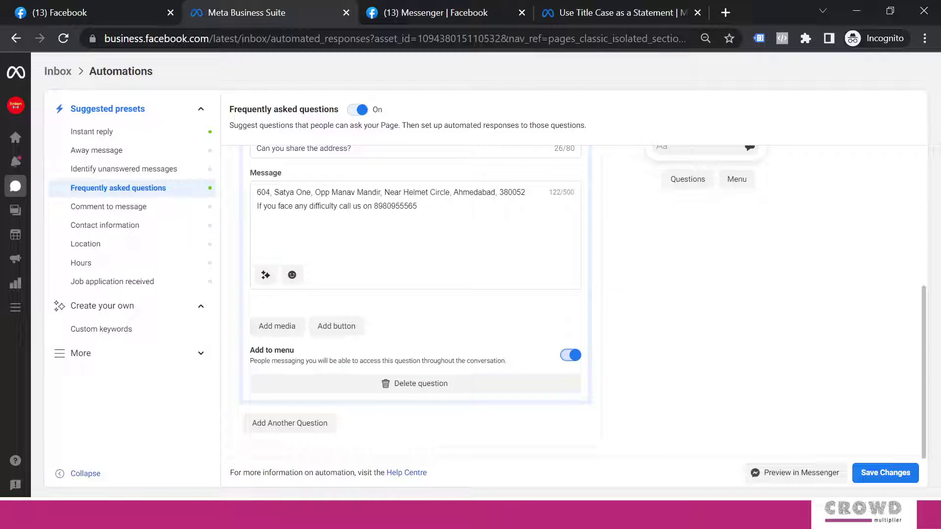
pyautogui.click(291, 425)
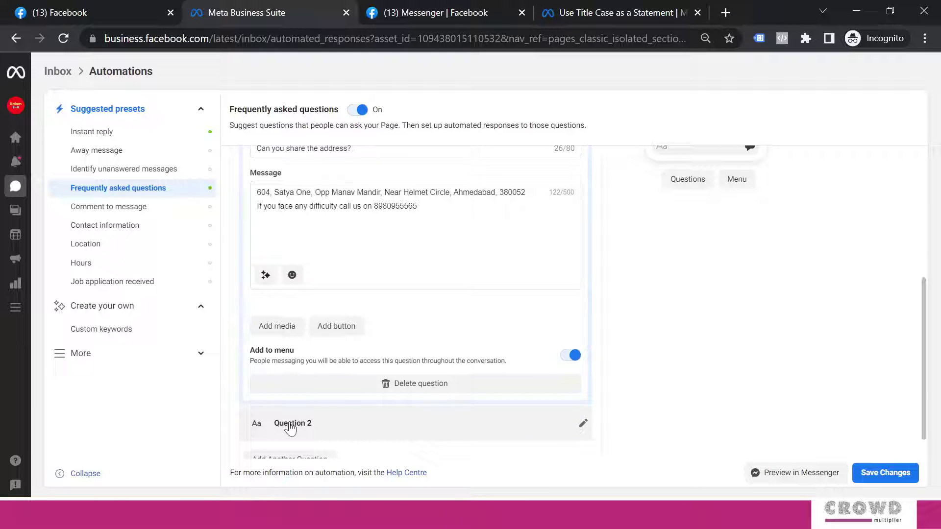
pyautogui.scroll(-1, 937, 392)
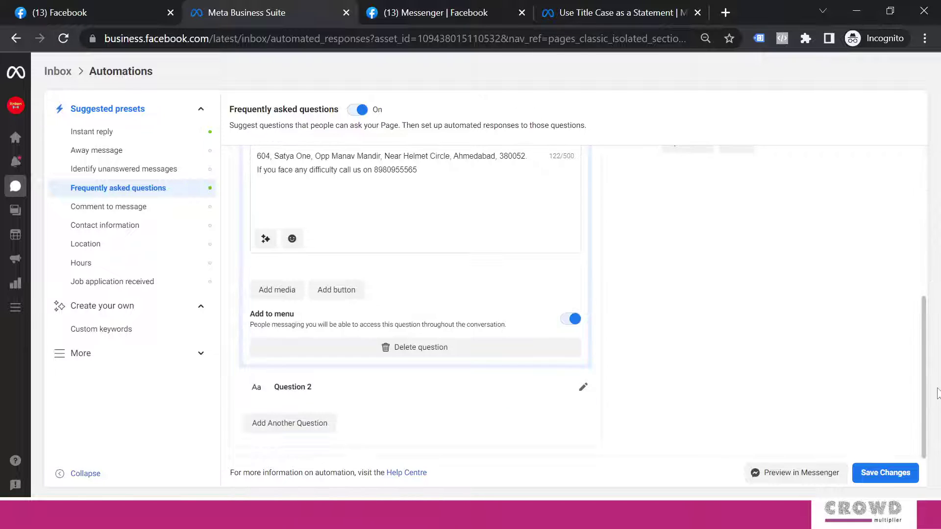
pyautogui.click(584, 388)
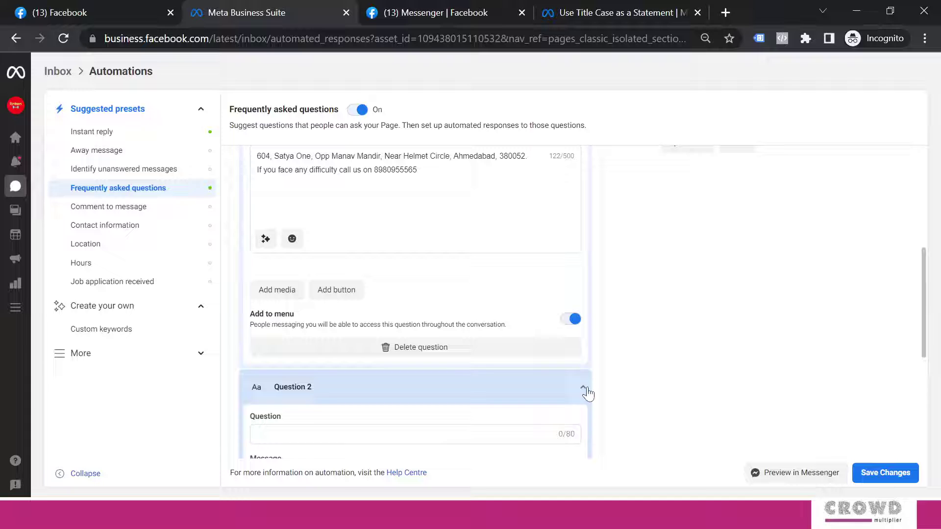
pyautogui.scroll(-3, 925, 311)
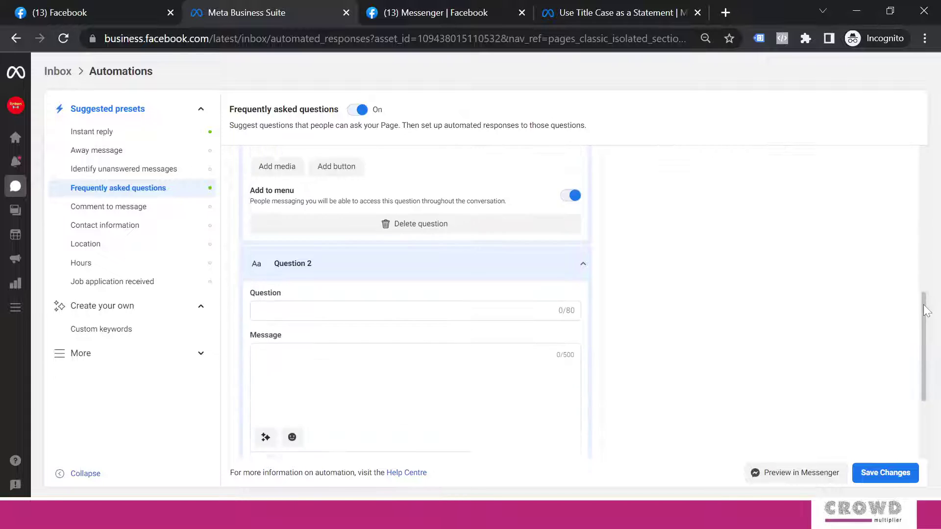
pyautogui.scroll(-2, 925, 314)
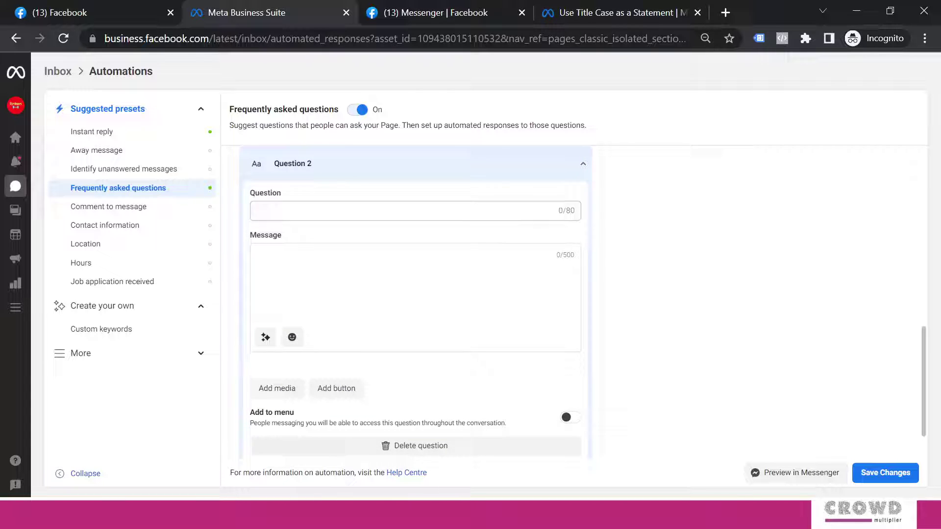
pyautogui.click(257, 211)
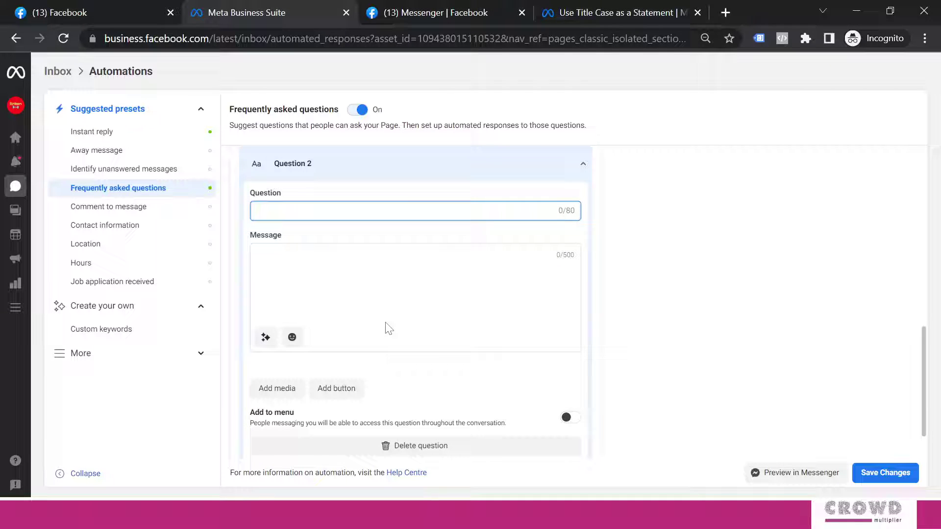
pyautogui.write('Can I see the interior of fitness centre?')
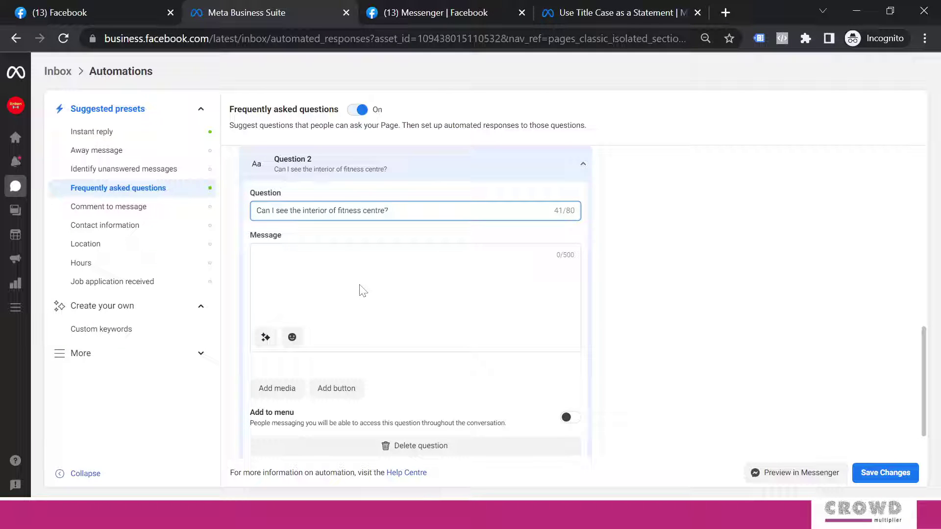
# - Set the second question's reply to "Yes certainly. Here is a grand view of our fitness centre." and attach a photo of the gym interior
pyautogui.click(351, 269)
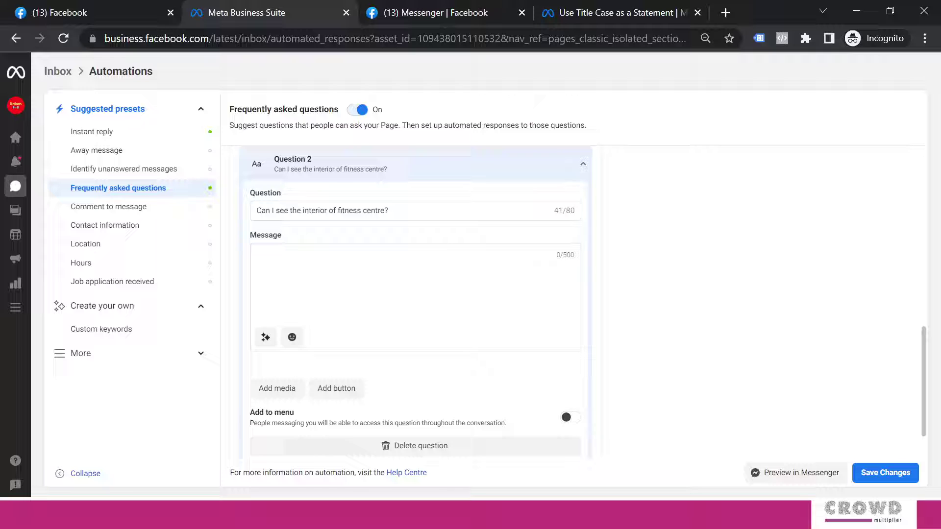
pyautogui.write('Yes certainly. Here is a grand view of our fitness centre.')
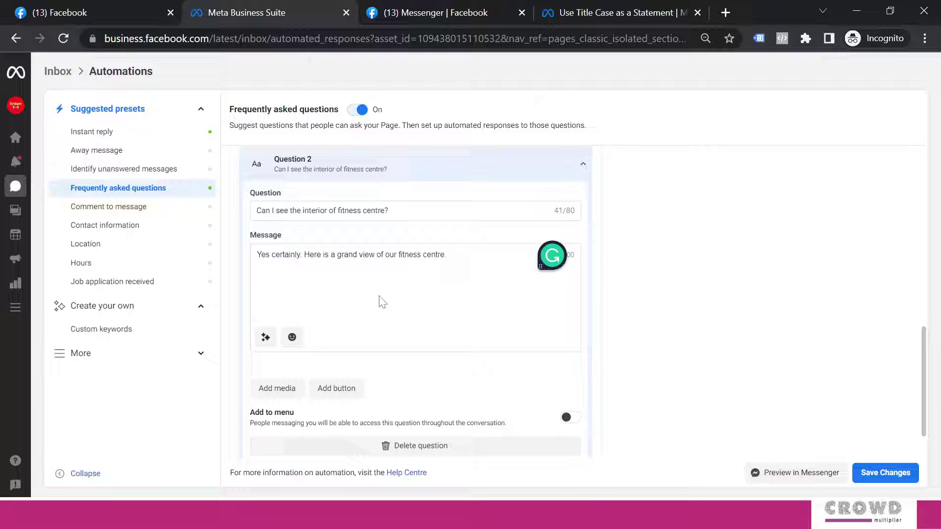
pyautogui.click(276, 390)
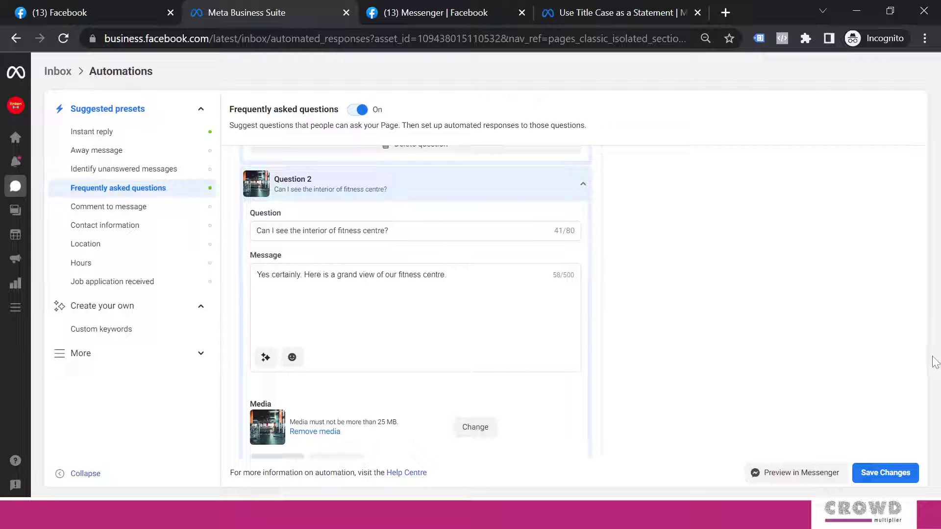
# - Turn on Add to menu for the interior question and add a blank third question below it
pyautogui.moveTo(923, 357); pyautogui.dragTo(928, 408)
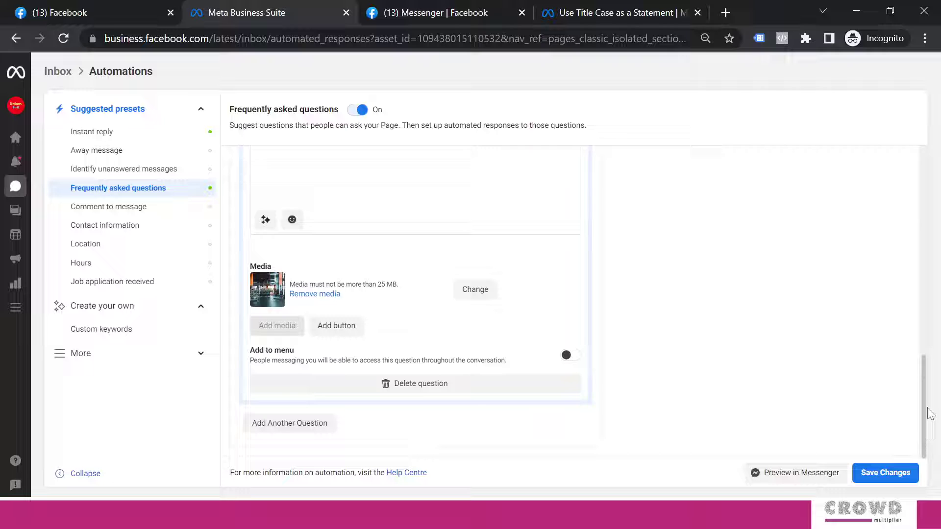
pyautogui.click(565, 356)
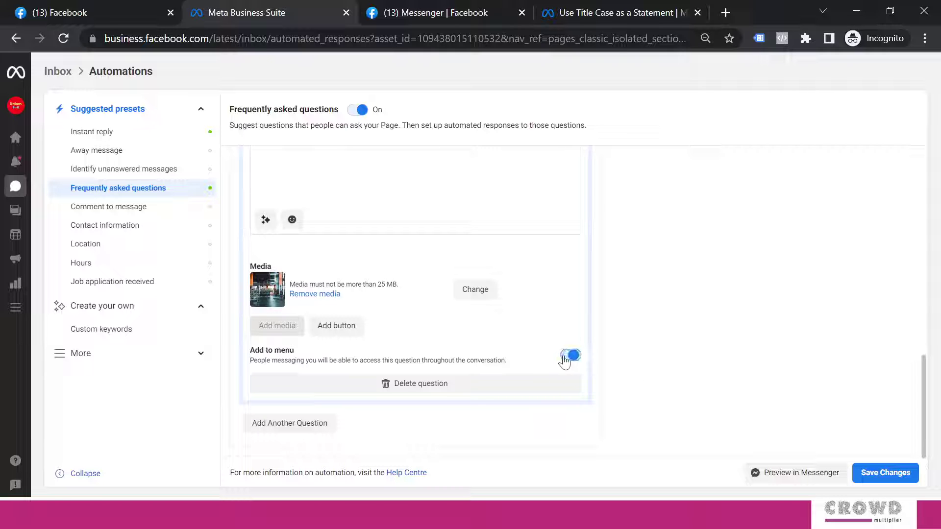
pyautogui.moveTo(925, 411)
pyautogui.mouseDown()
pyautogui.moveTo(923, 216)
pyautogui.moveTo(939, 423)
pyautogui.mouseUp()
pyautogui.click(307, 429)
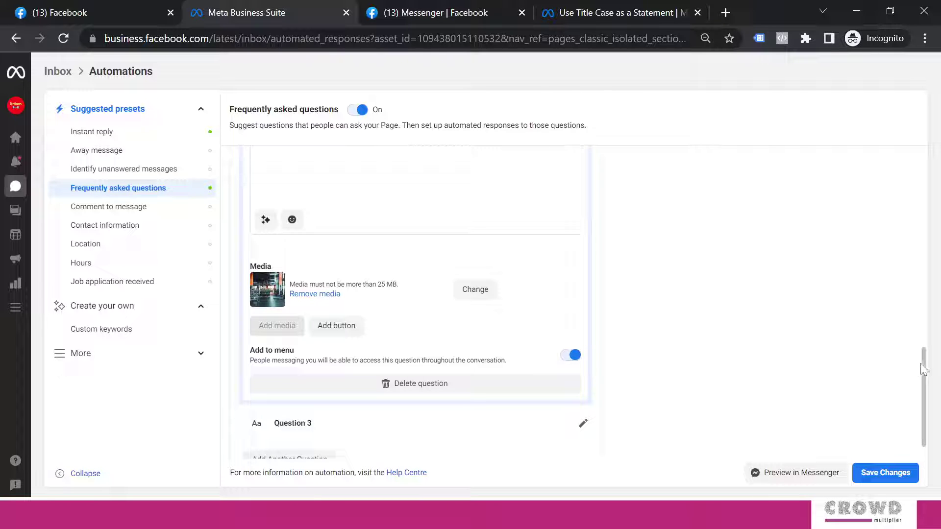
pyautogui.scroll(-1, 923, 370)
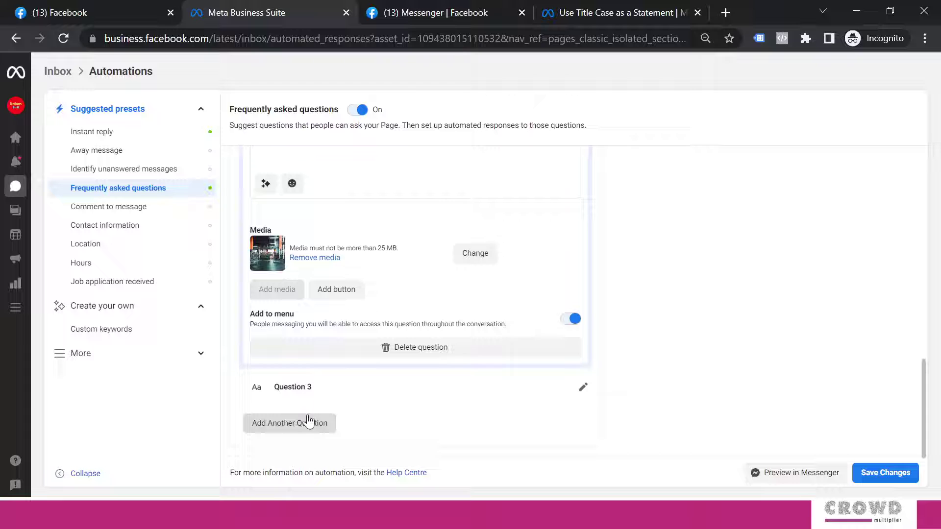
# - Set the third question's text to "What kind of workout plans are available?"
pyautogui.click(583, 387)
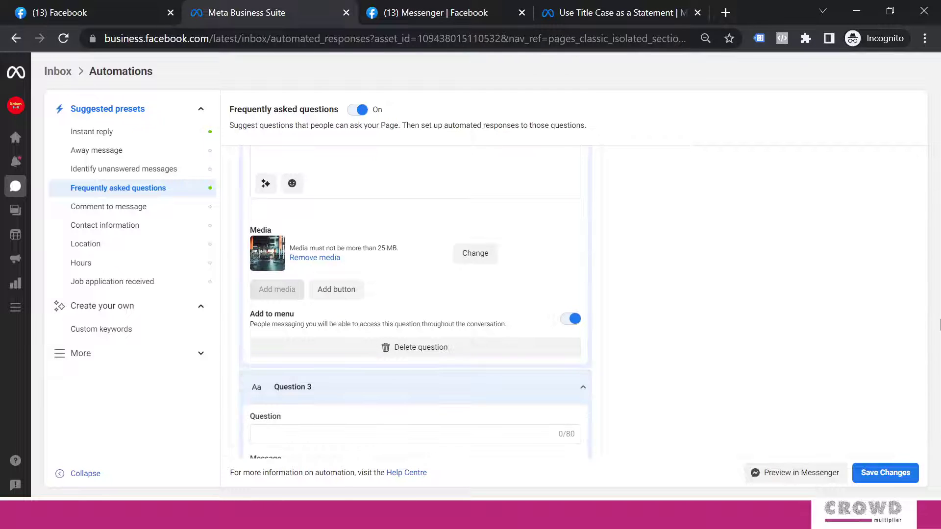
pyautogui.scroll(-5, 919, 380)
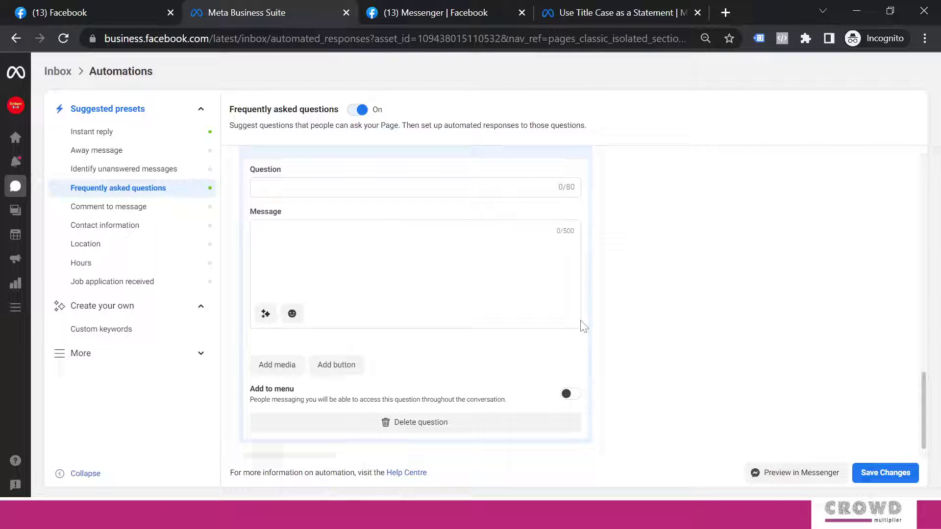
pyautogui.click(441, 187)
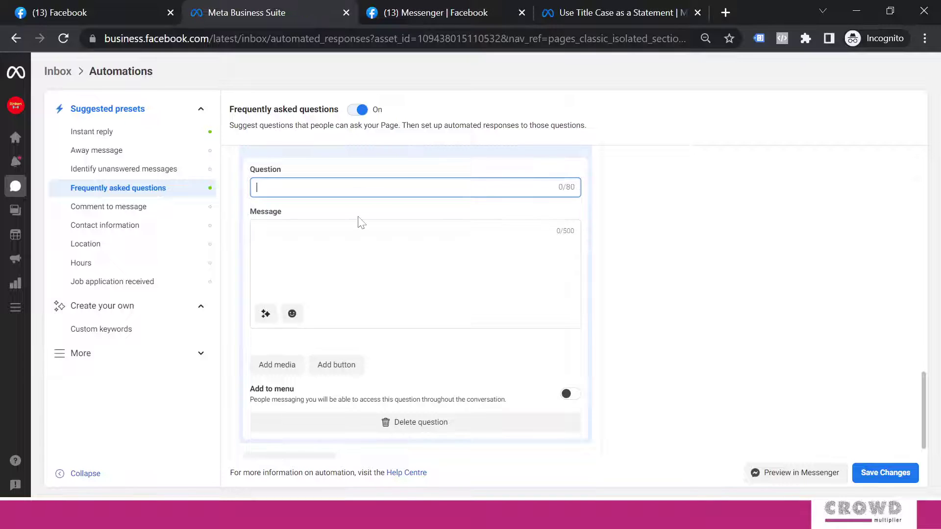
pyautogui.write('What kind of workout plans available?')
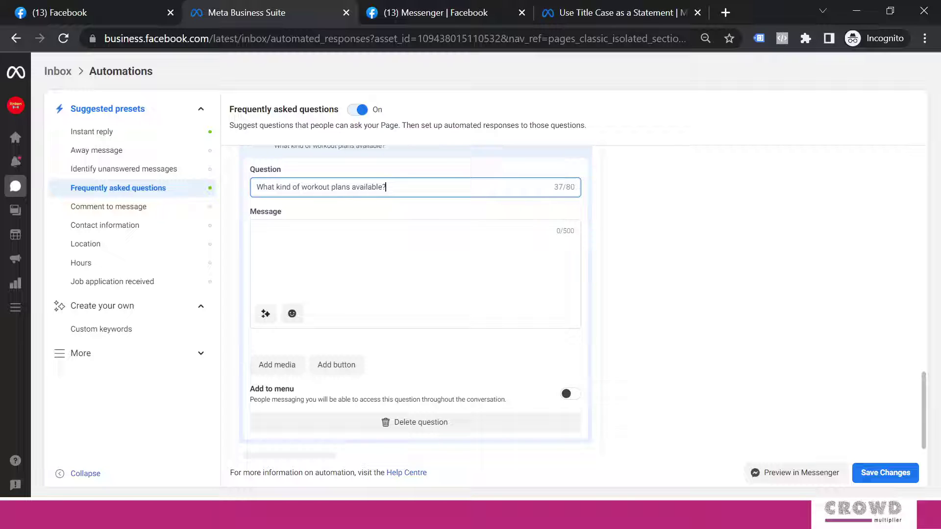
pyautogui.write('are')
# - Set the third question's reply to "You can check all the details of workout plans by clicking on Explore Plan button."
pyautogui.click(376, 245)
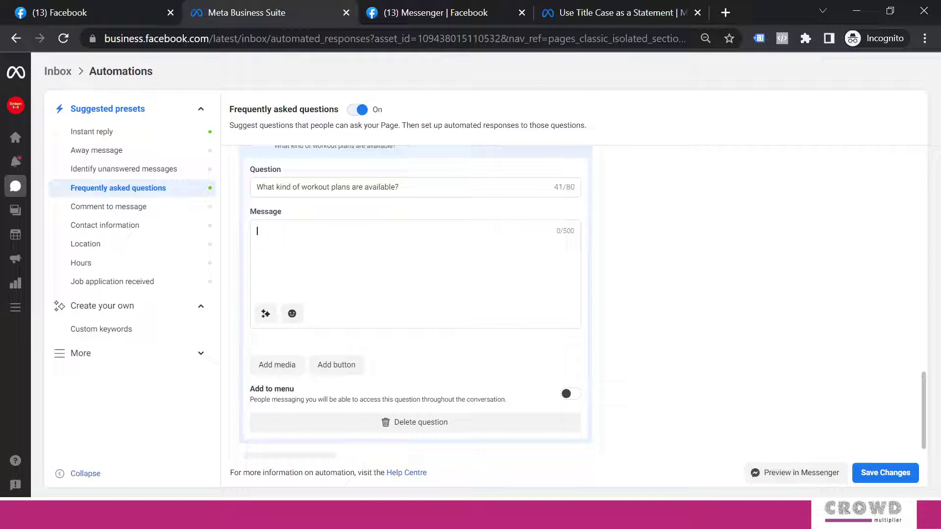
pyautogui.write('You can check all the details of workout plans by clicking on Explore Plan button.')
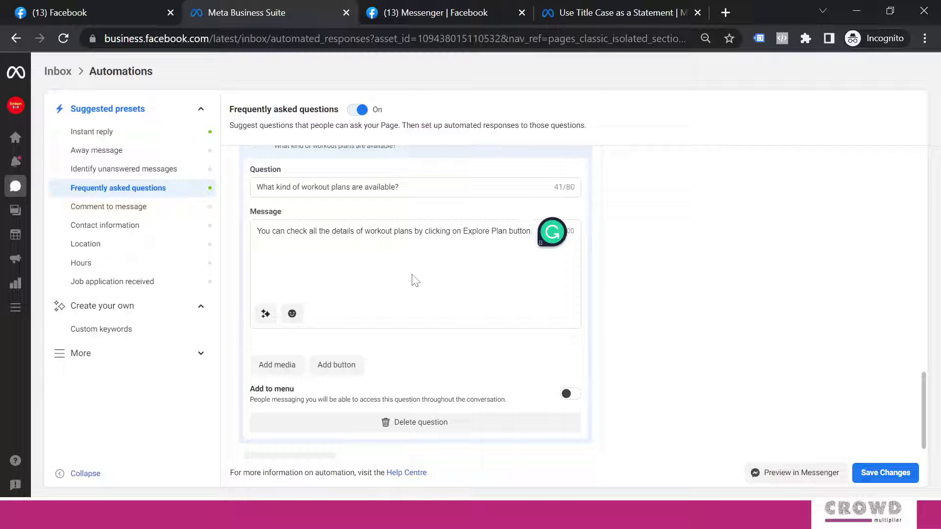
pyautogui.click(335, 371)
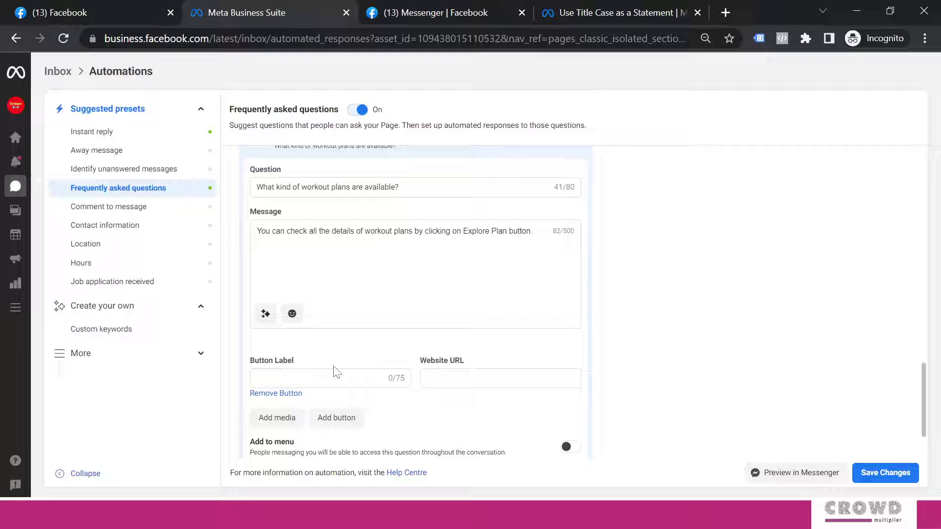
pyautogui.click(343, 378)
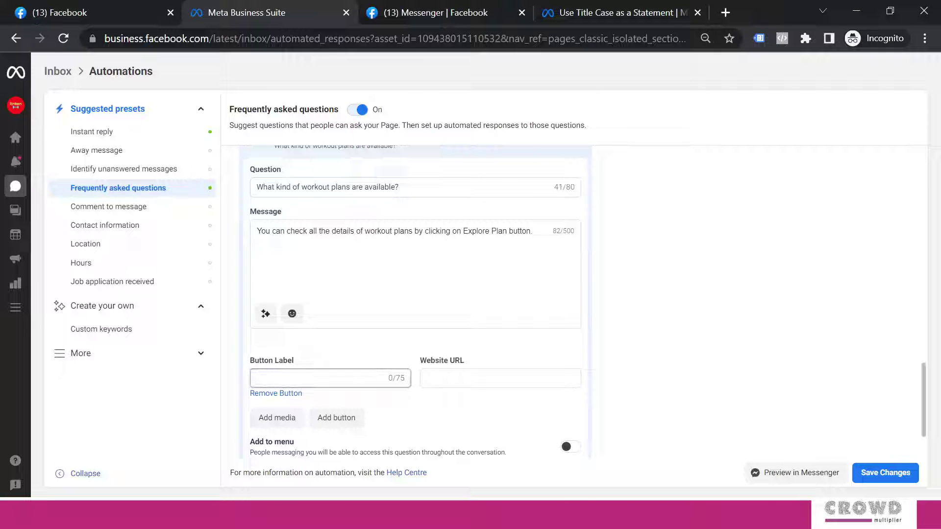
pyautogui.write('Ex')
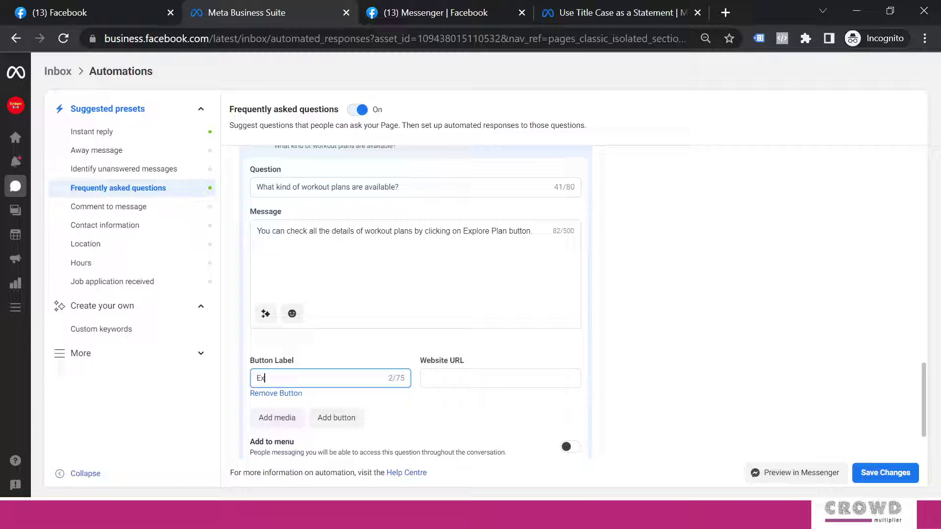
pyautogui.write('plore Plans')
pyautogui.click(429, 378)
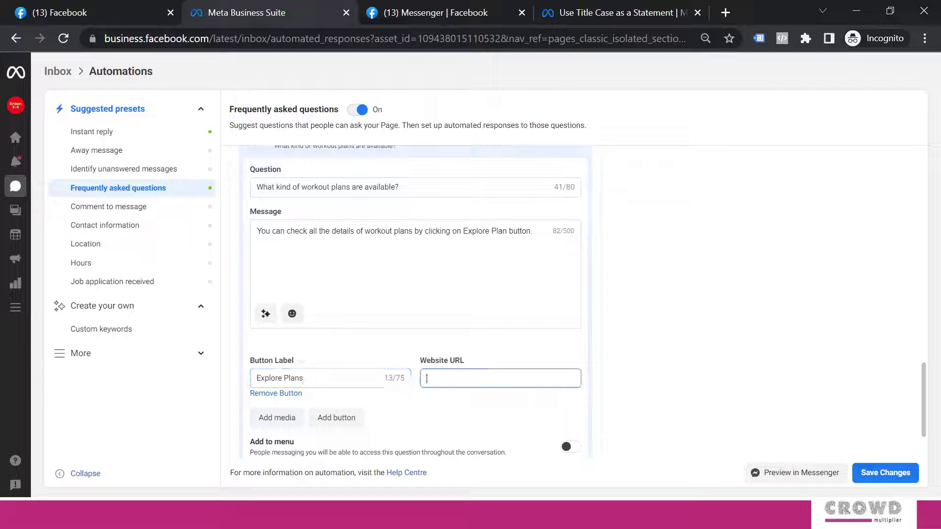
pyautogui.write('http://www.strikersindia.com/plans/')
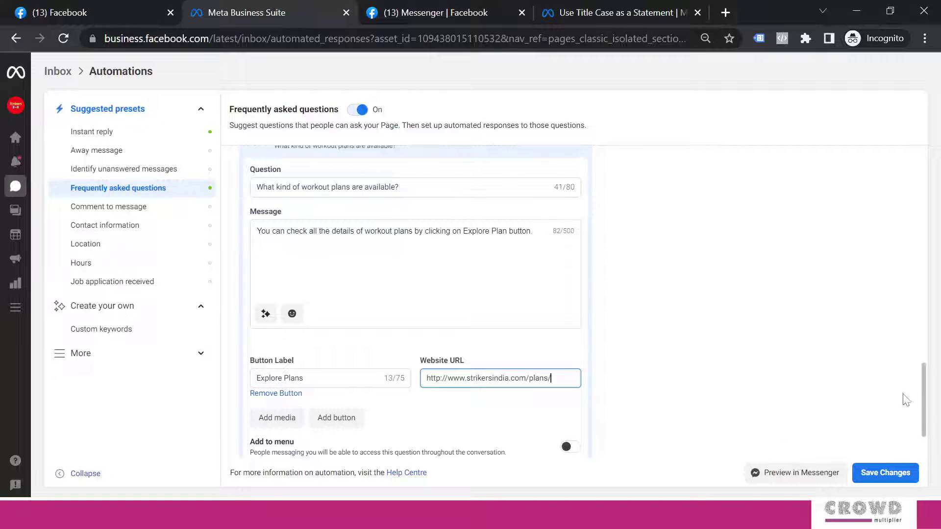
# - Turn on Add to menu for the workout plans question, check the chat preview and save the changes
pyautogui.scroll(-2, 929, 422)
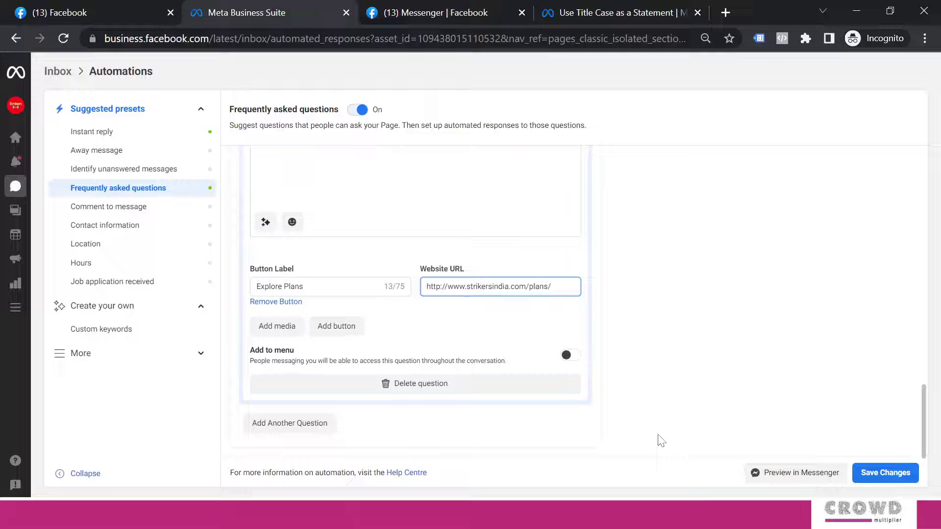
pyautogui.click(570, 358)
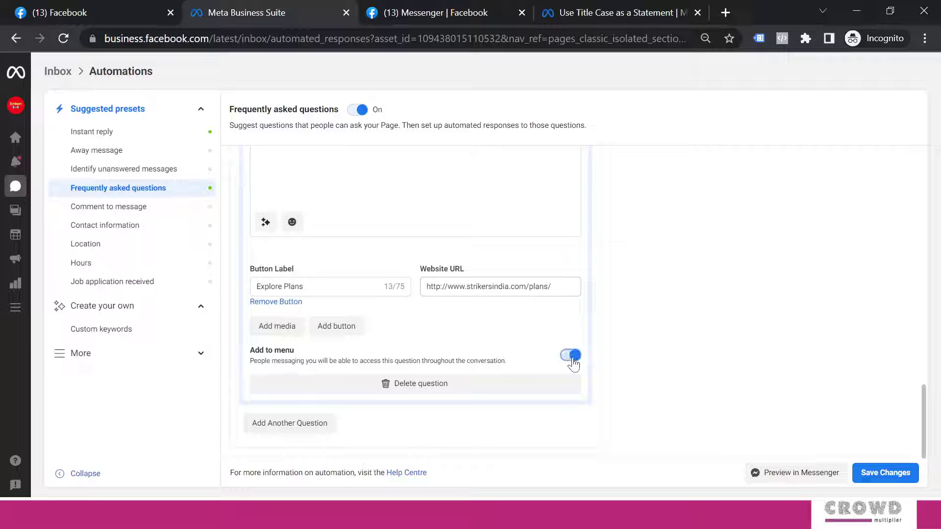
pyautogui.moveTo(923, 404); pyautogui.dragTo(905, 164)
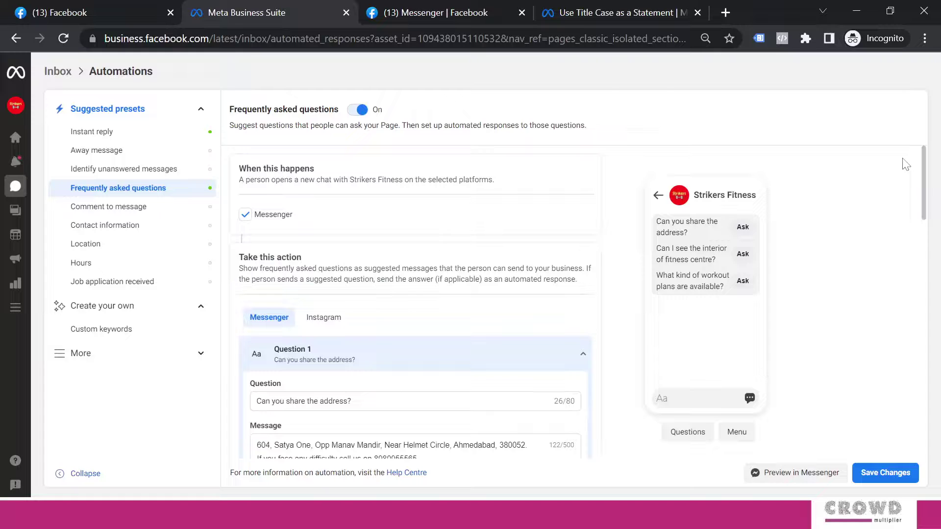
pyautogui.click(888, 475)
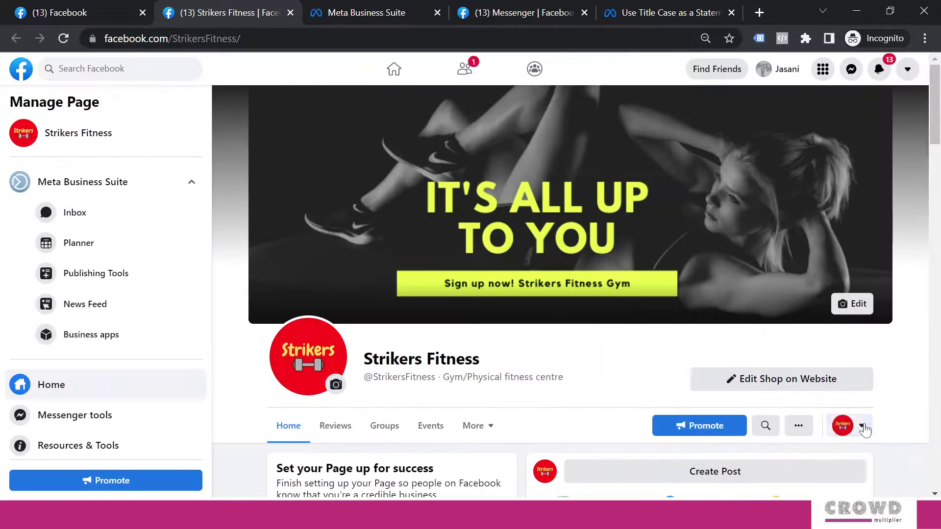
# - Switch to interacting as the personal profile on the Strikers Fitness Facebook Page and open a message chat with the Page
pyautogui.click(863, 426)
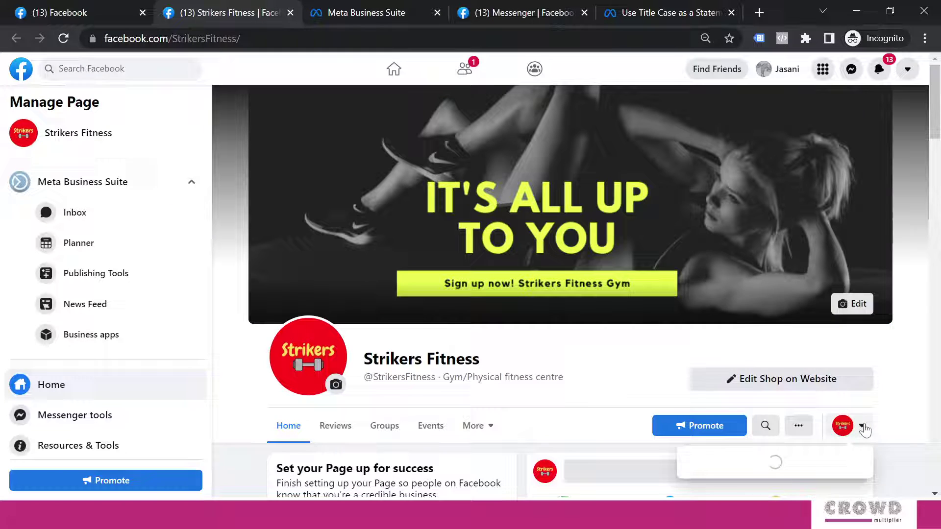
pyautogui.click(720, 385)
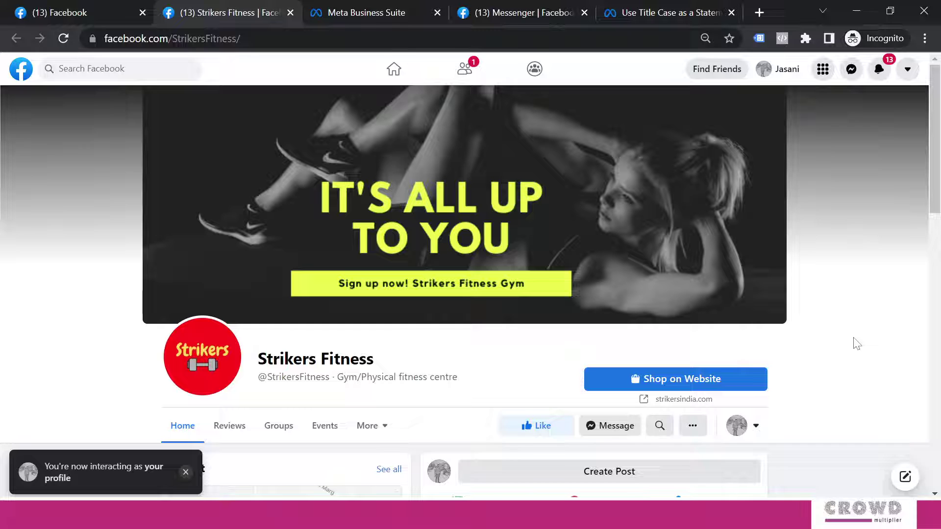
pyautogui.click(616, 426)
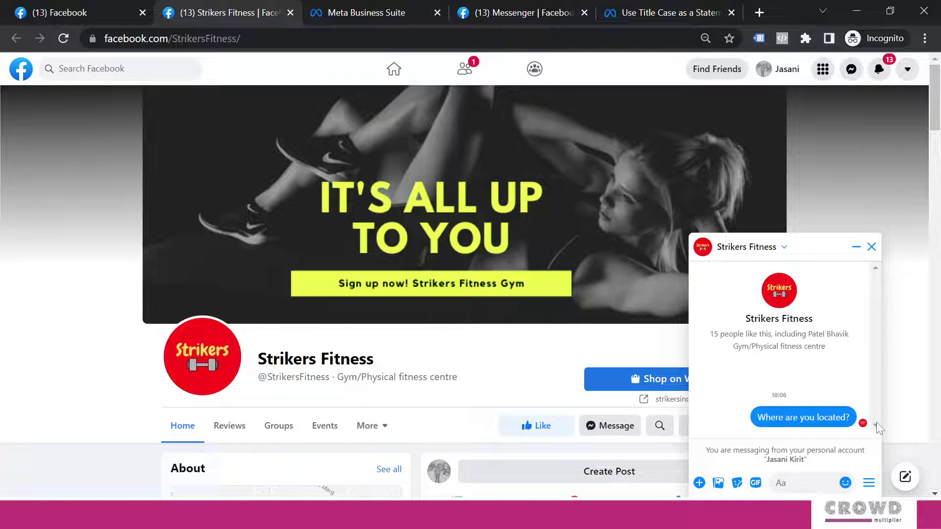
# - Ask "Can you share the address?" from the Page chat's question menu and view the automated reply in full Messenger
pyautogui.click(870, 484)
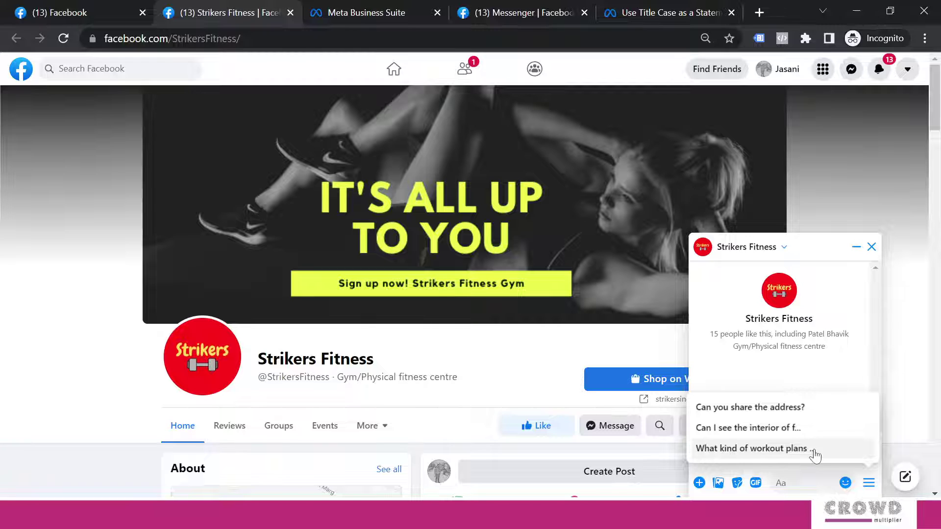
pyautogui.click(742, 408)
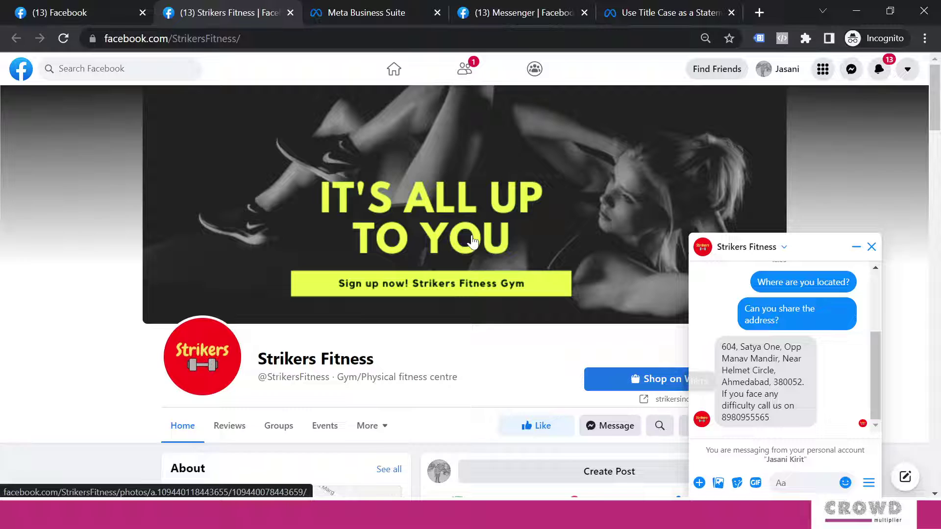
pyautogui.click(516, 13)
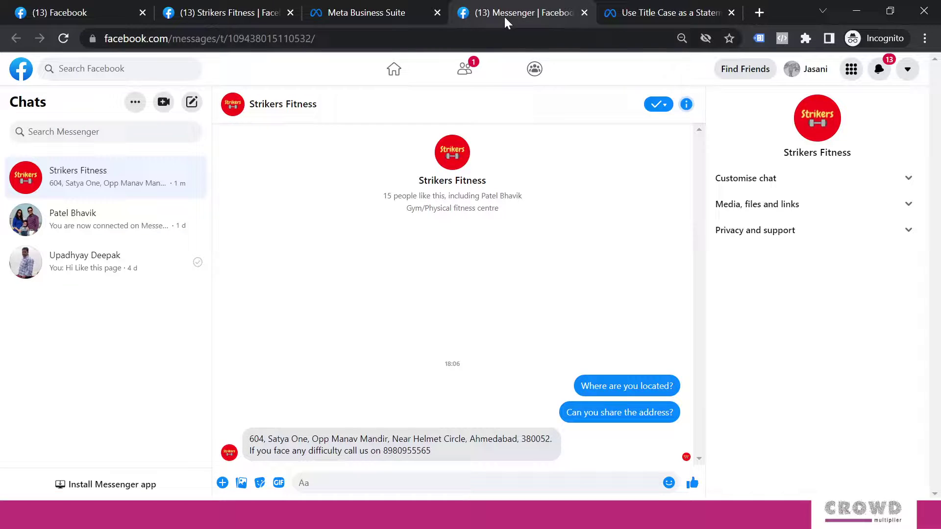
# - Ask the fitness centre interior question from the Page chat's question menu and view the automated reply in full Messenger
pyautogui.click(252, 16)
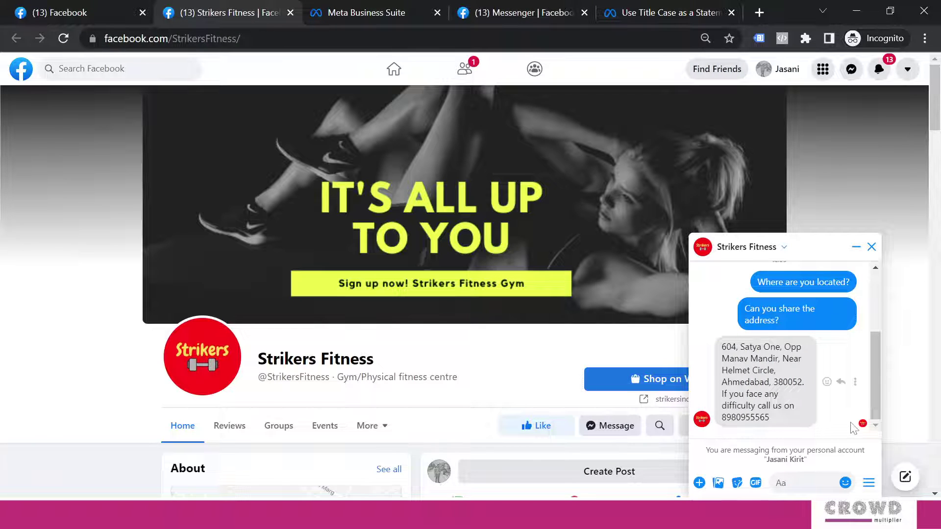
pyautogui.click(876, 487)
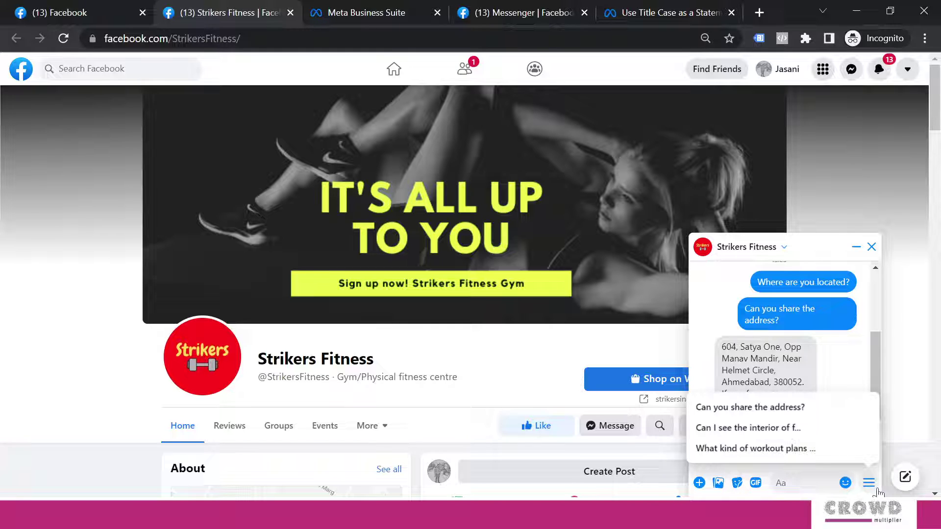
pyautogui.click(742, 429)
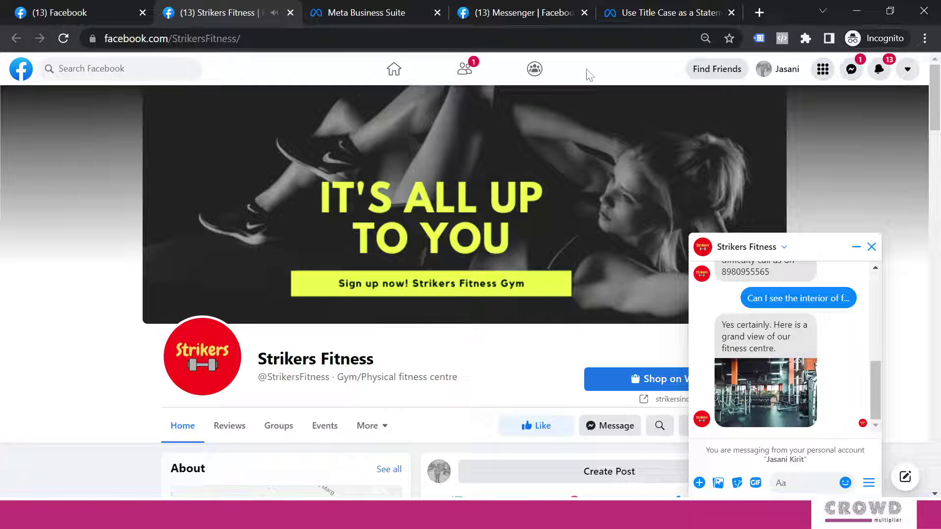
pyautogui.click(508, 11)
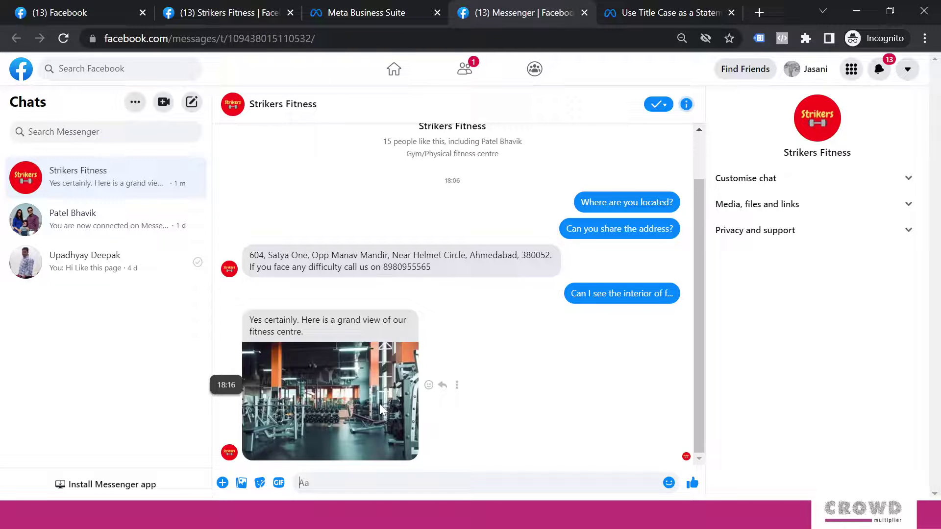
# - Ask the workout plans question from the Page chat's question menu and view the automated reply in full Messenger
pyautogui.click(249, 16)
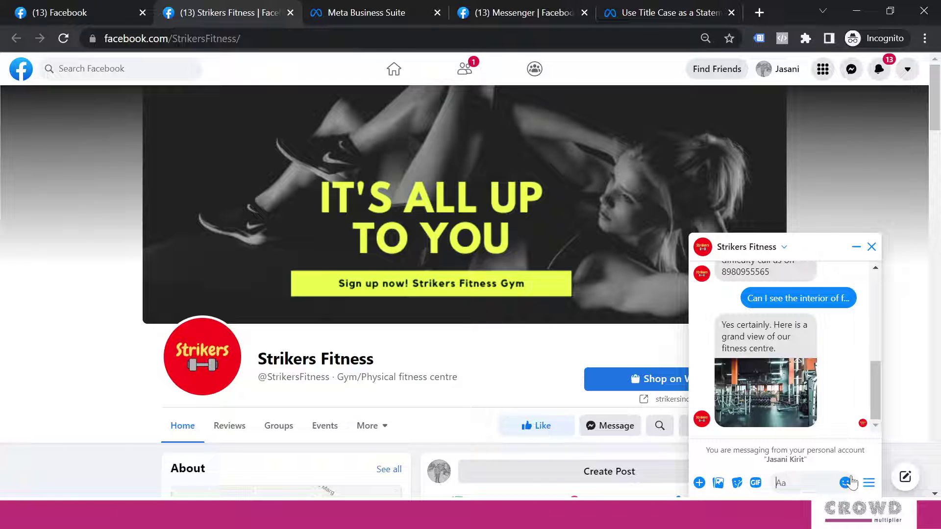
pyautogui.click(869, 483)
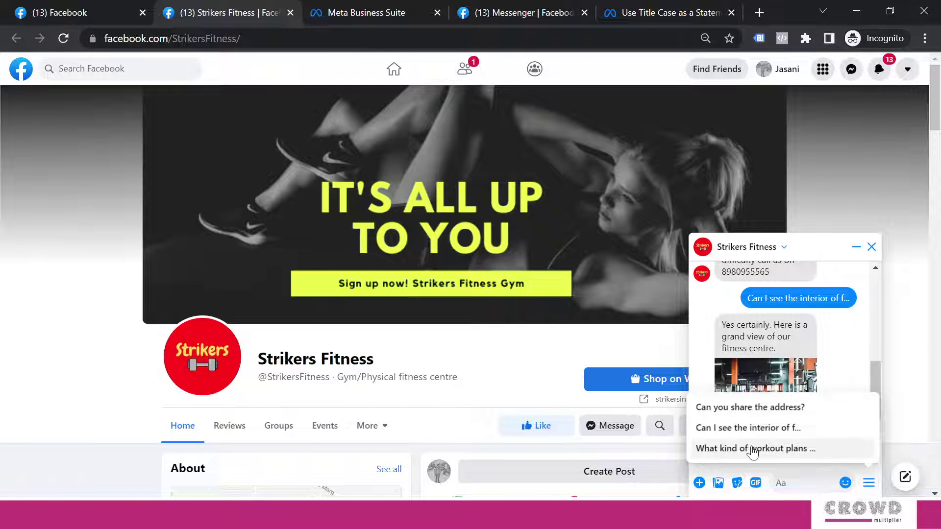
pyautogui.click(753, 449)
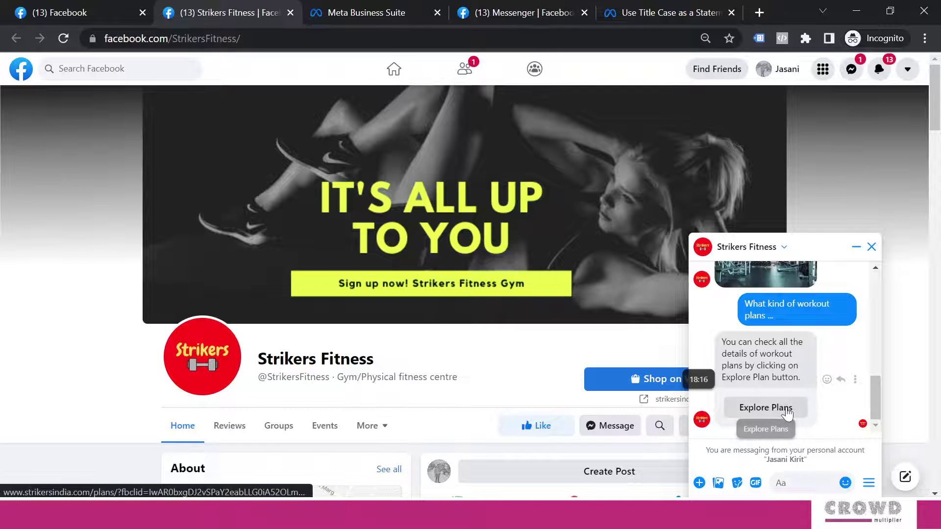
pyautogui.click(528, 14)
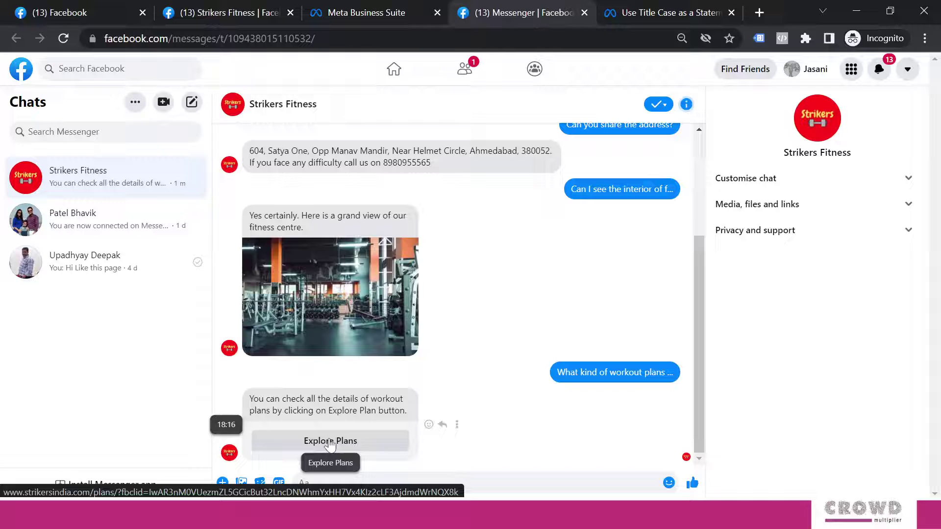
# - Open the Explore Plans link from the reply, review the membership plans on the website and return to the Strikers Fitness Page
pyautogui.click(330, 442)
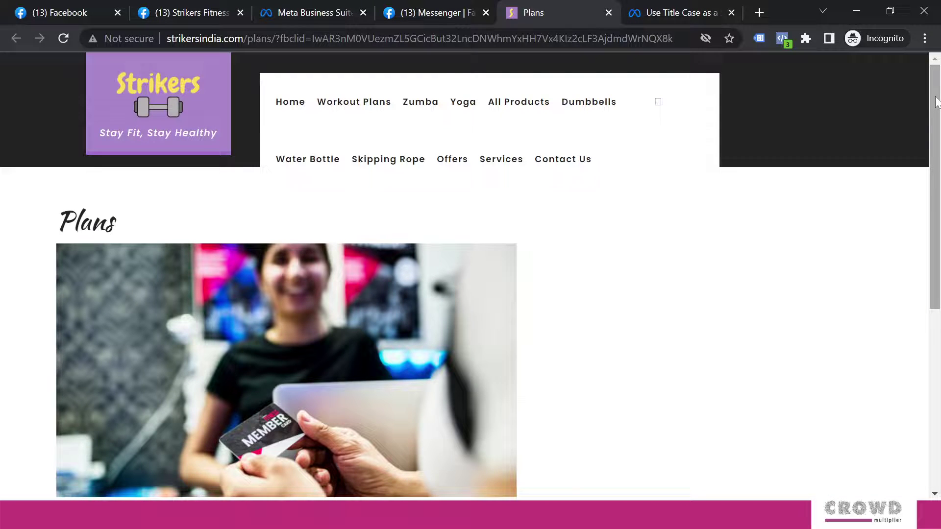
pyautogui.moveTo(936, 101); pyautogui.dragTo(940, 258)
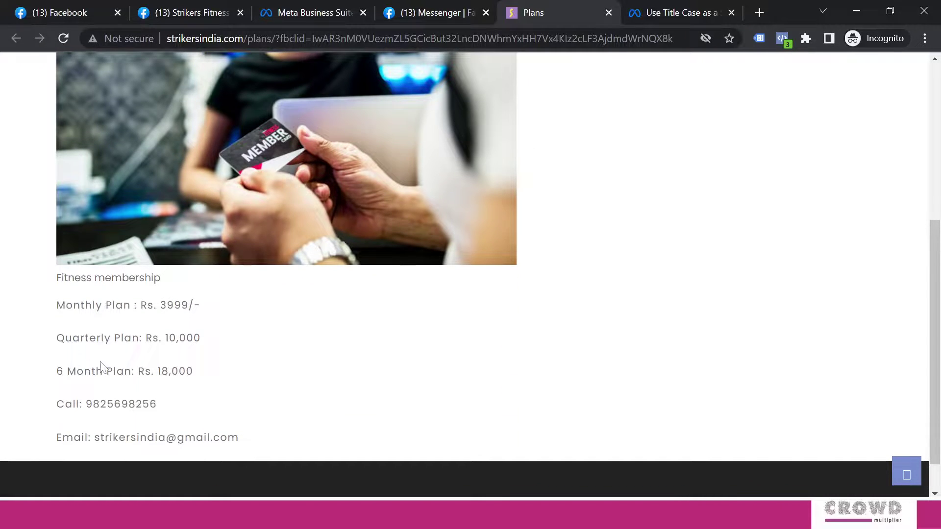
pyautogui.moveTo(937, 330); pyautogui.dragTo(914, 172)
pyautogui.hotkey('ctrl', '2')
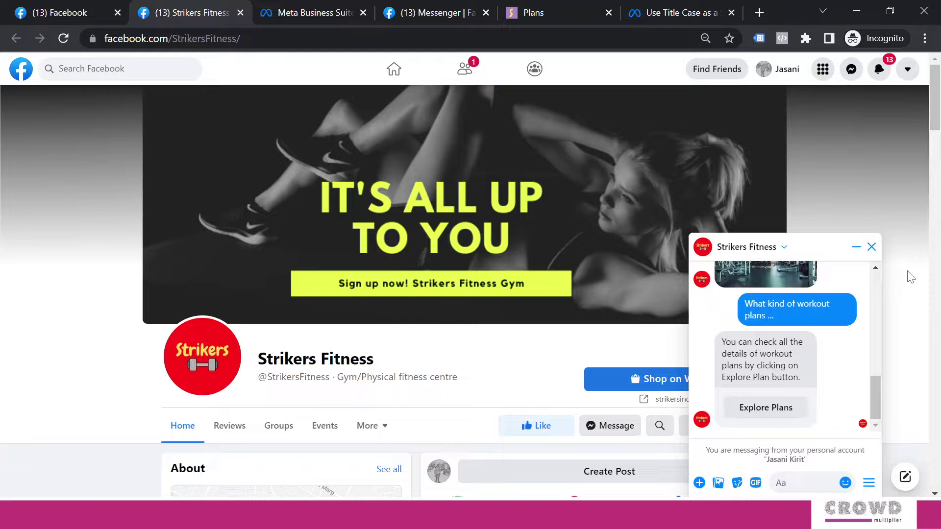